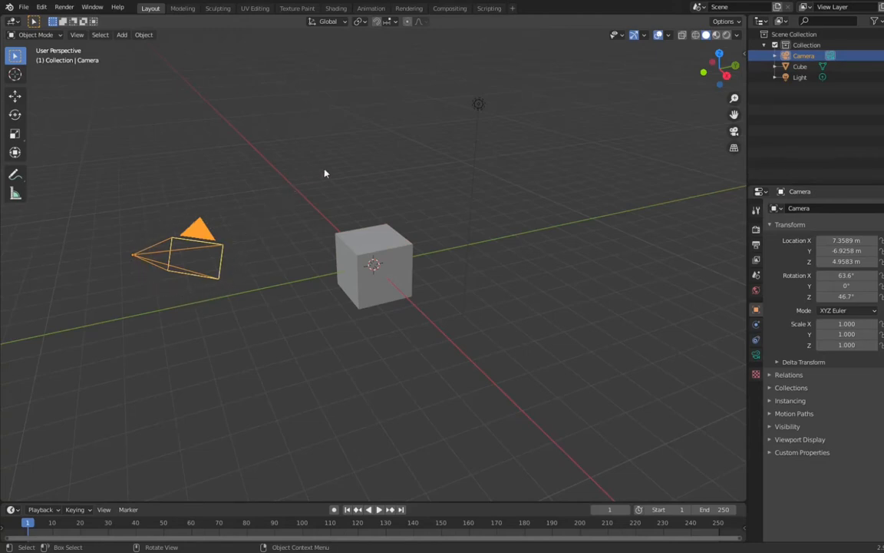
# Select the light, the cube and the camera in turn, and look at the scene through the camera.
pyautogui.click(479, 116)
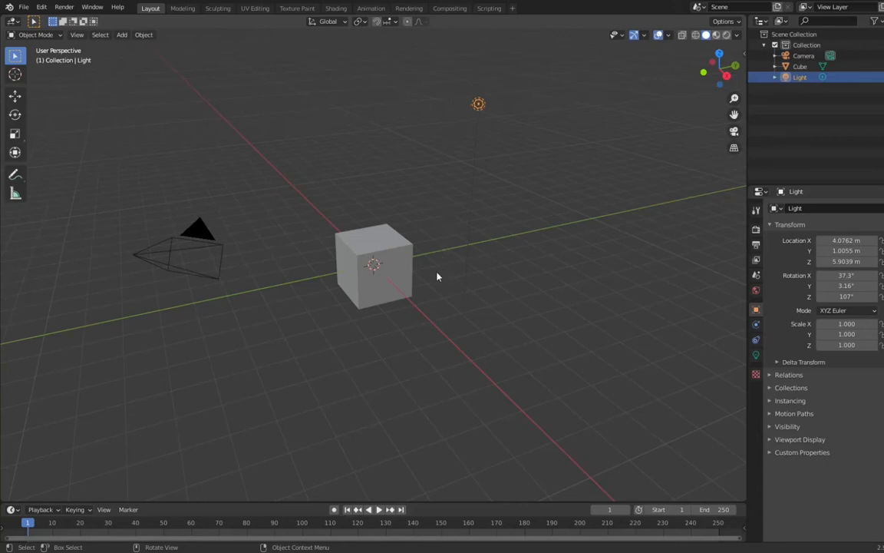
pyautogui.click(382, 277)
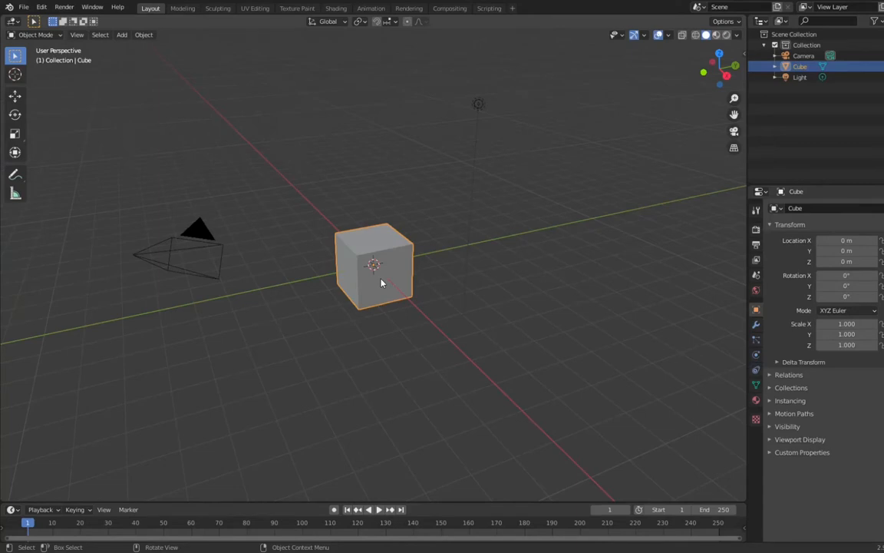
pyautogui.click(197, 253)
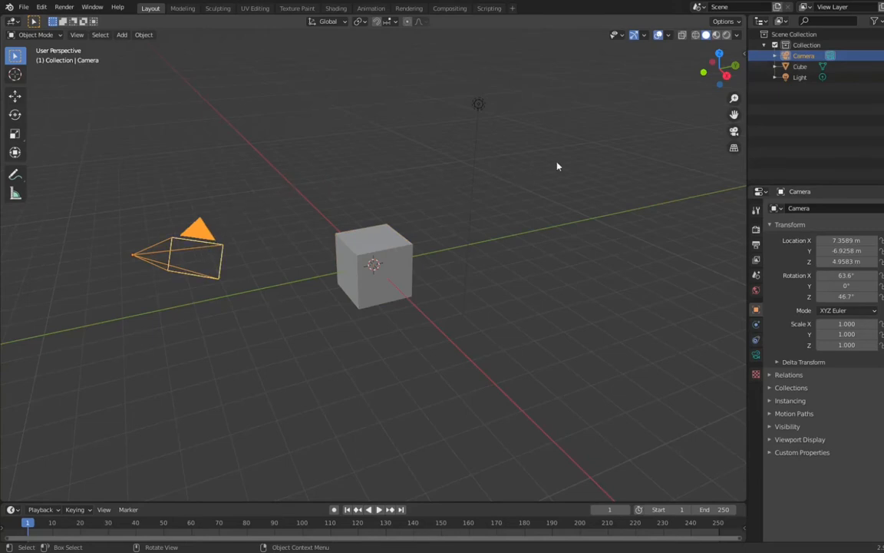
pyautogui.click(734, 134)
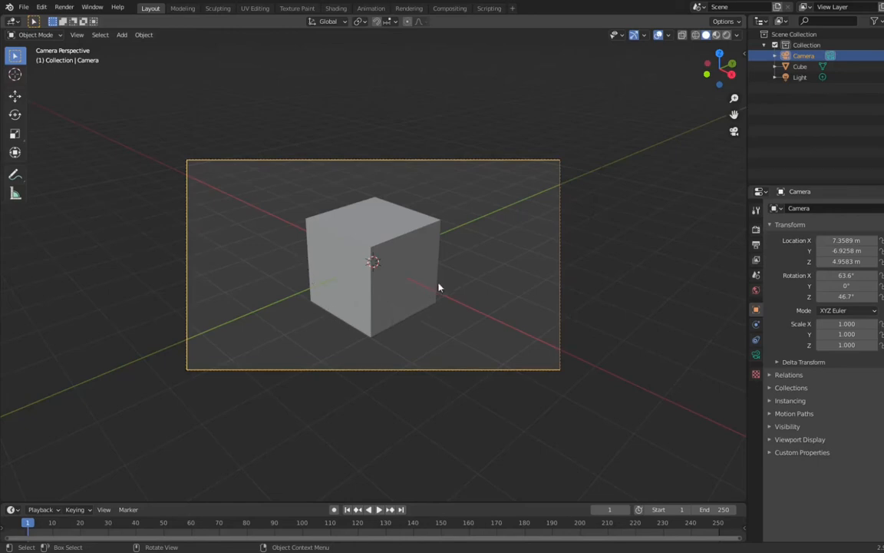
# Insert a Visual Location, Rotation & Scale keyframe for the cube at frame 1.
pyautogui.click(374, 286)
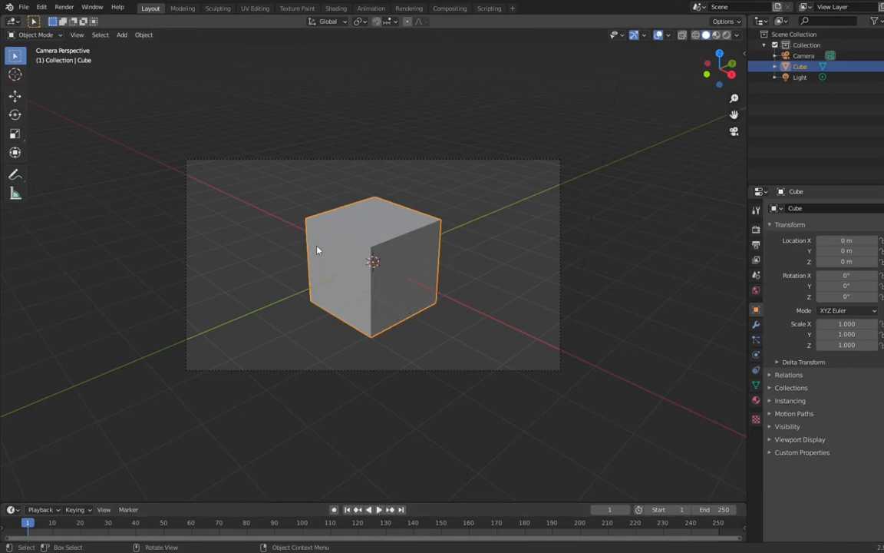
pyautogui.rightClick(377, 284)
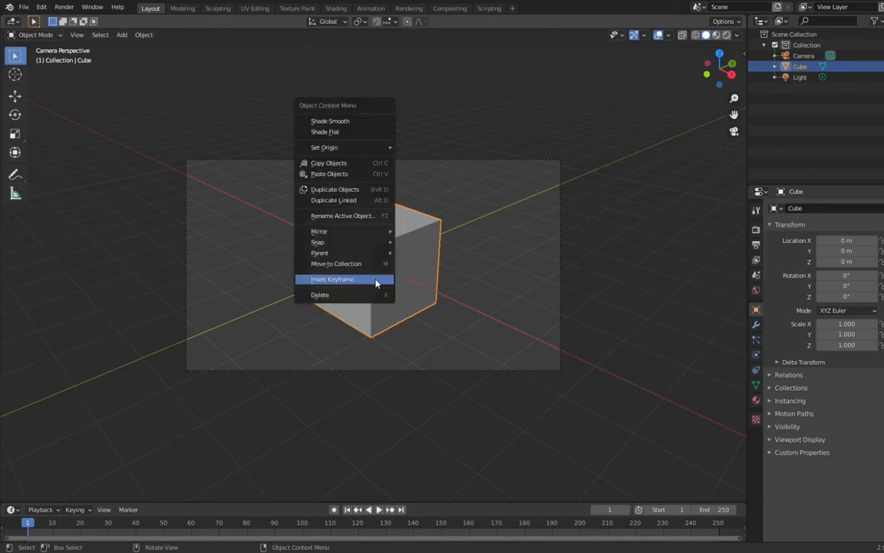
pyautogui.click(329, 281)
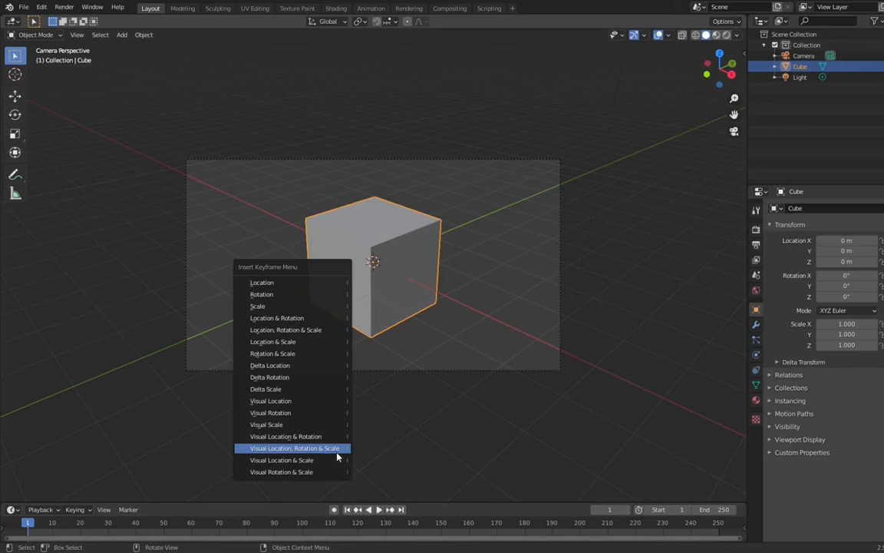
pyautogui.click(270, 453)
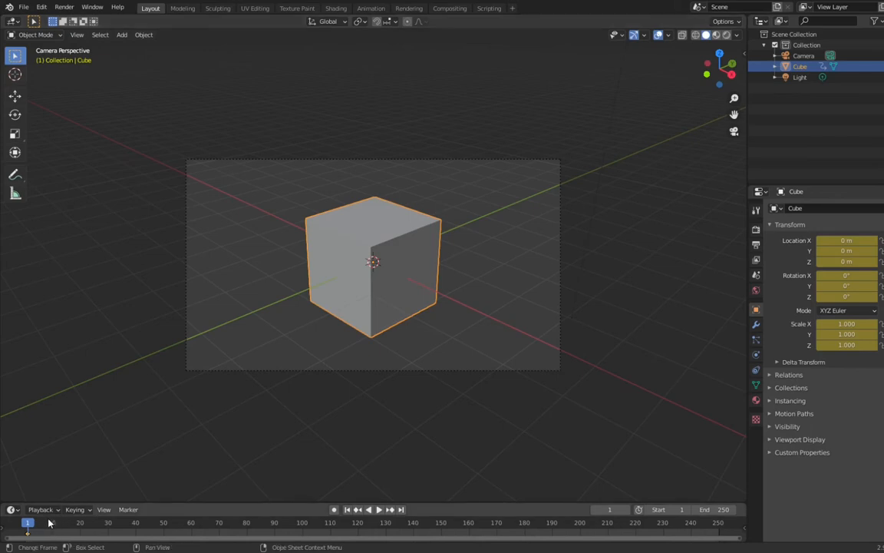
# At frame 10, raise the cube to about 3.13 m on Z and key its Available channels.
pyautogui.press('space')
pyautogui.moveTo(28, 527); pyautogui.dragTo(54, 528)
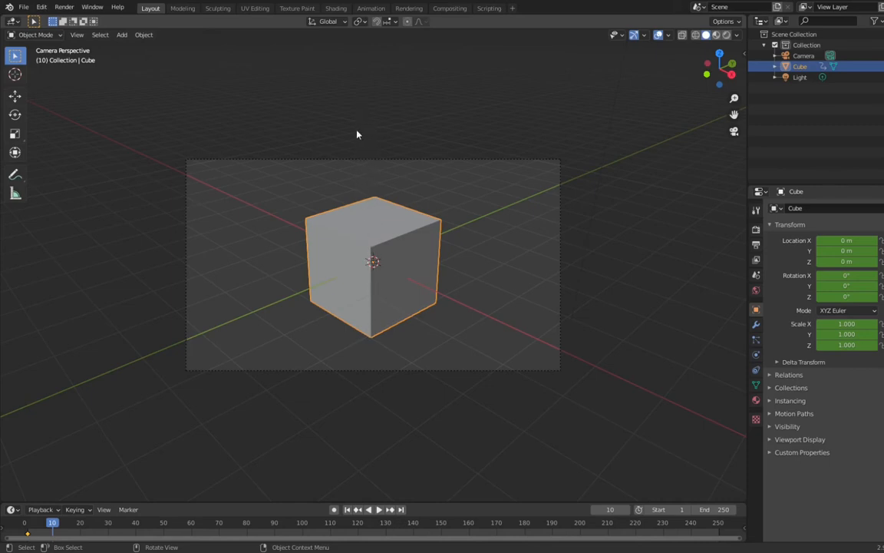
pyautogui.click(15, 98)
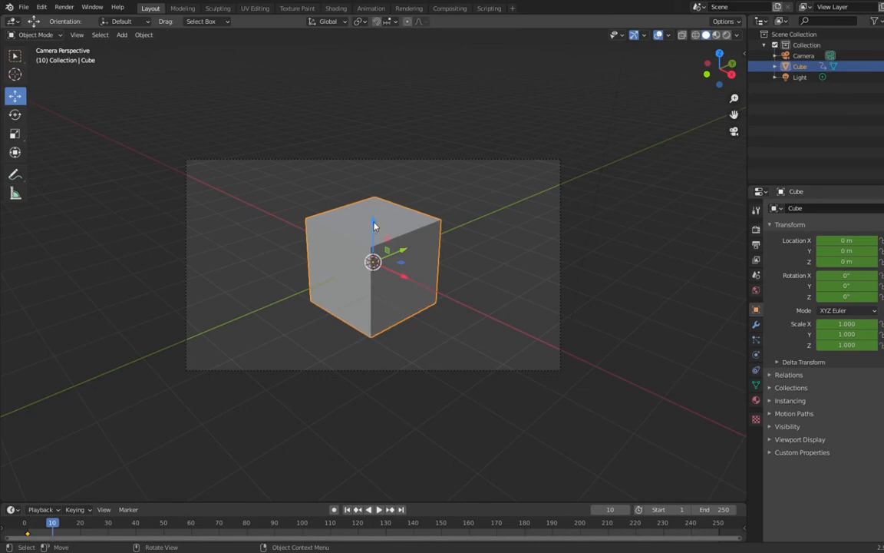
pyautogui.moveTo(375, 225); pyautogui.dragTo(363, 72)
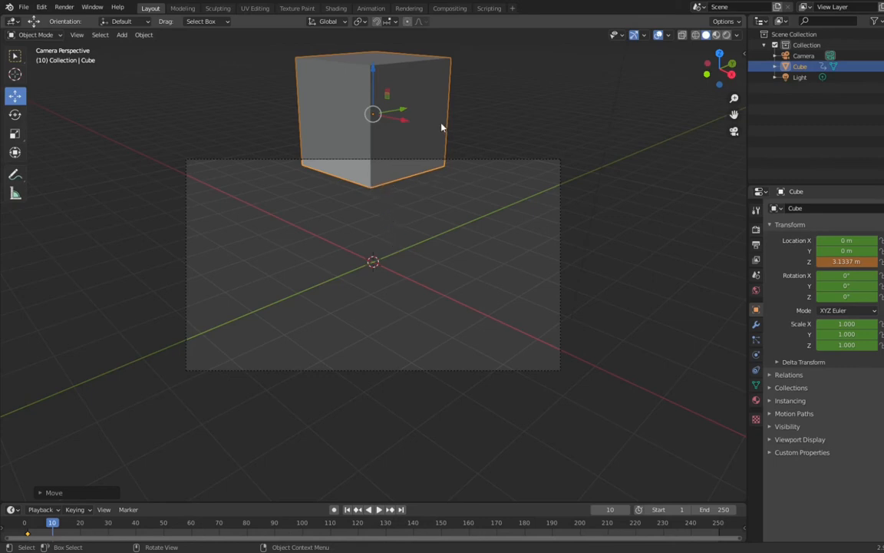
pyautogui.rightClick(374, 178)
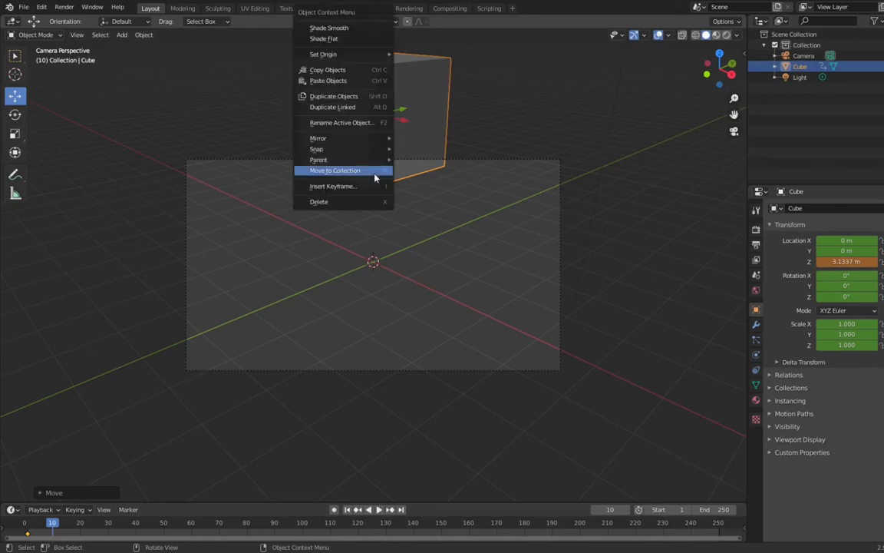
pyautogui.click(340, 191)
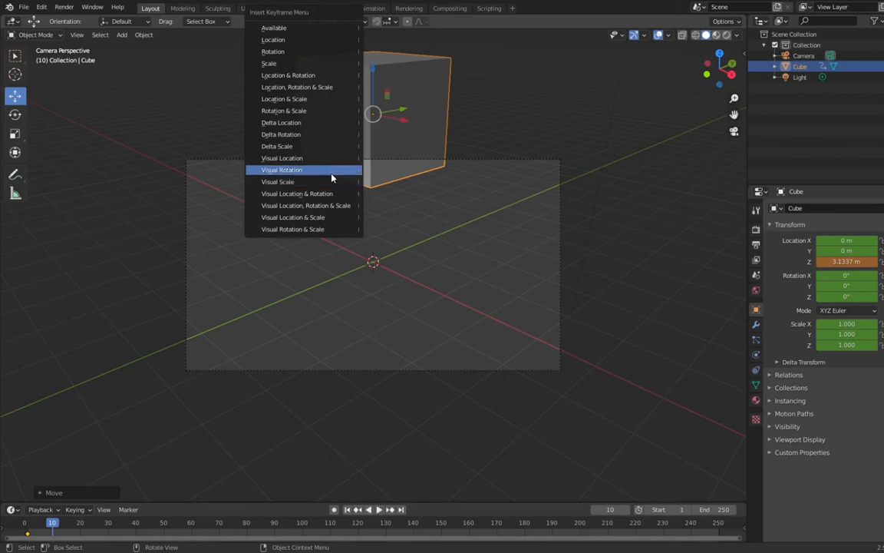
pyautogui.click(269, 31)
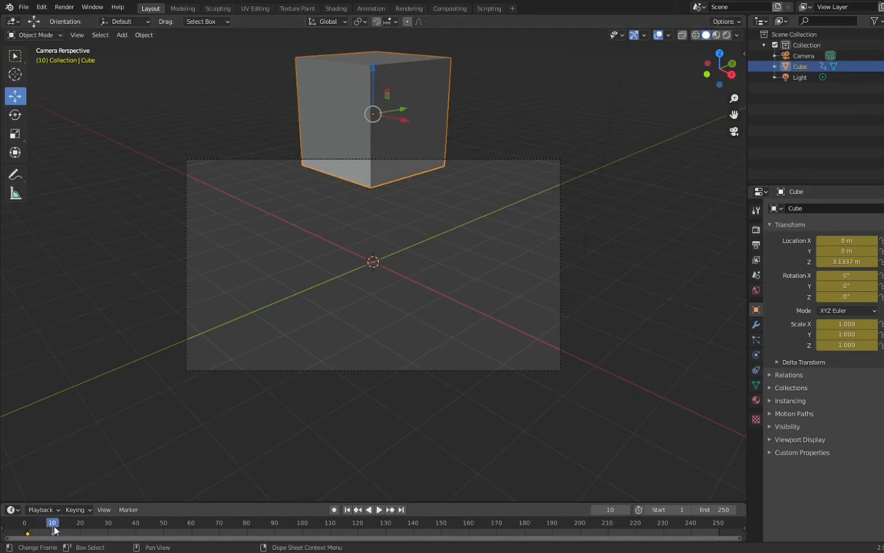
# At frame 20, scale the cube to about 0.53 on X and 0.67 on Y, and key its Available channels.
pyautogui.press('space')
pyautogui.moveTo(54, 526); pyautogui.dragTo(85, 527)
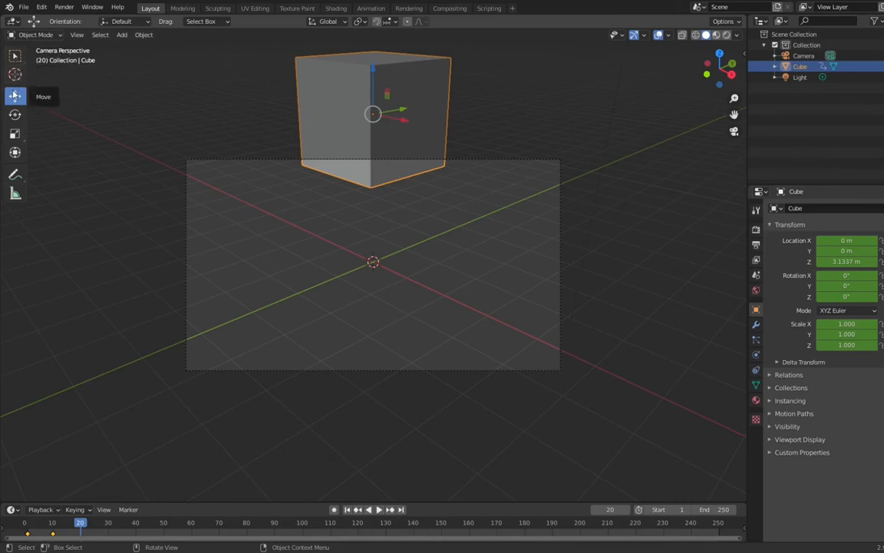
pyautogui.click(16, 134)
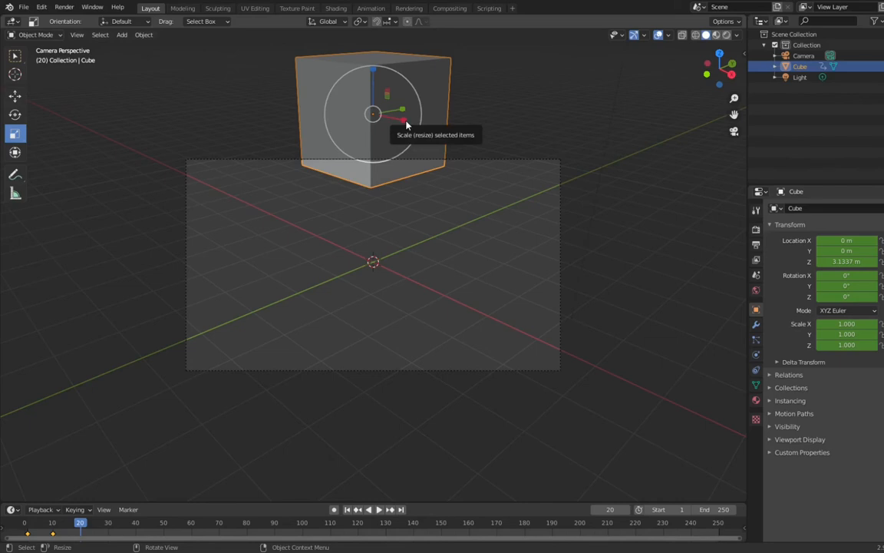
pyautogui.moveTo(406, 123); pyautogui.dragTo(386, 118)
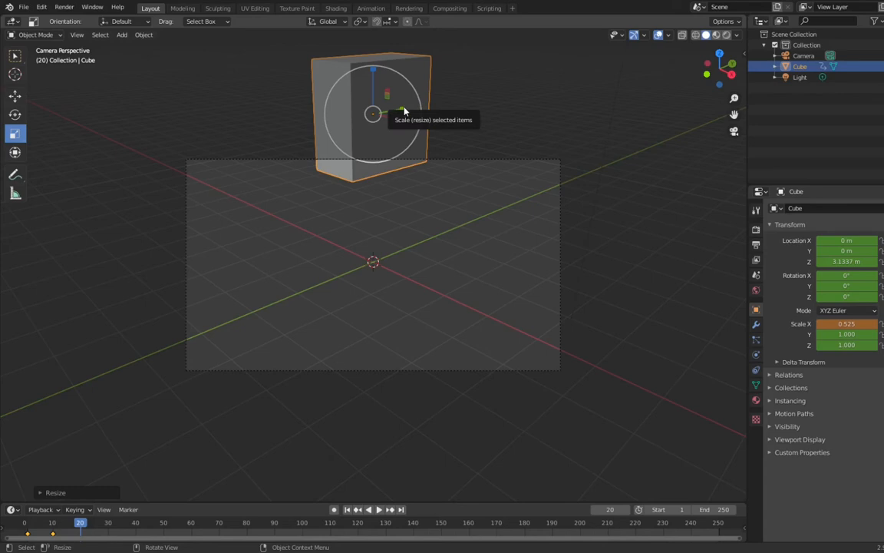
pyautogui.moveTo(404, 111); pyautogui.dragTo(394, 112)
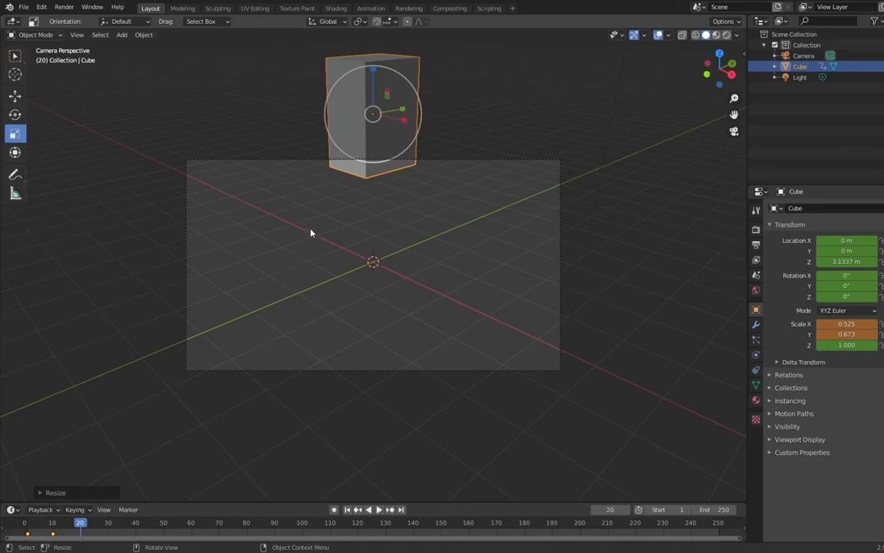
pyautogui.rightClick(366, 177)
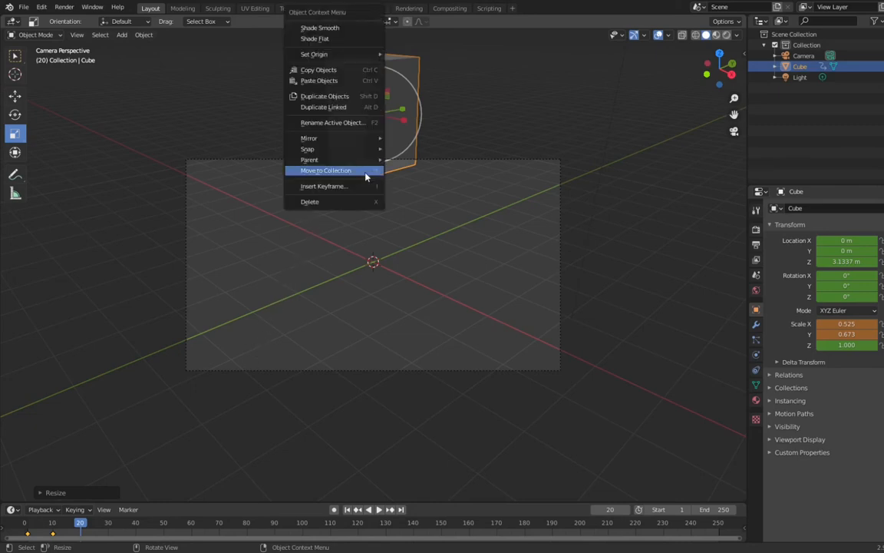
pyautogui.click(320, 189)
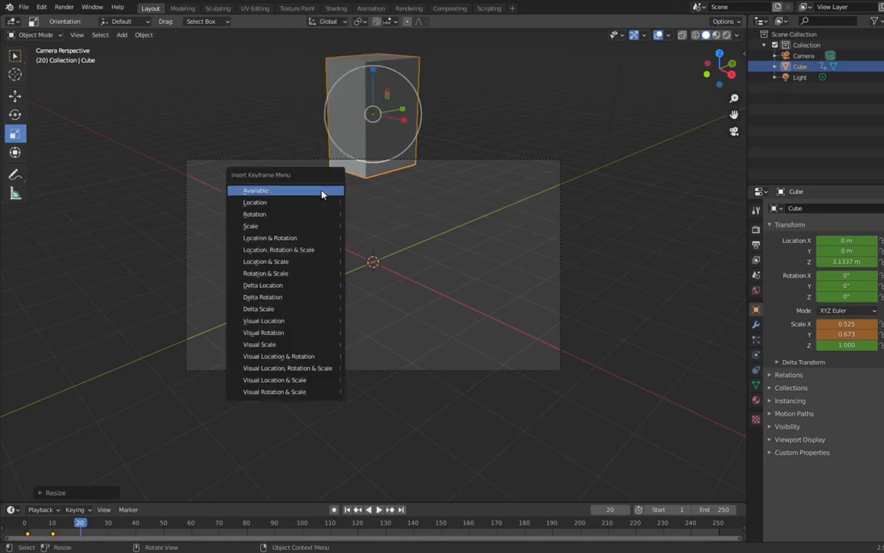
pyautogui.click(255, 195)
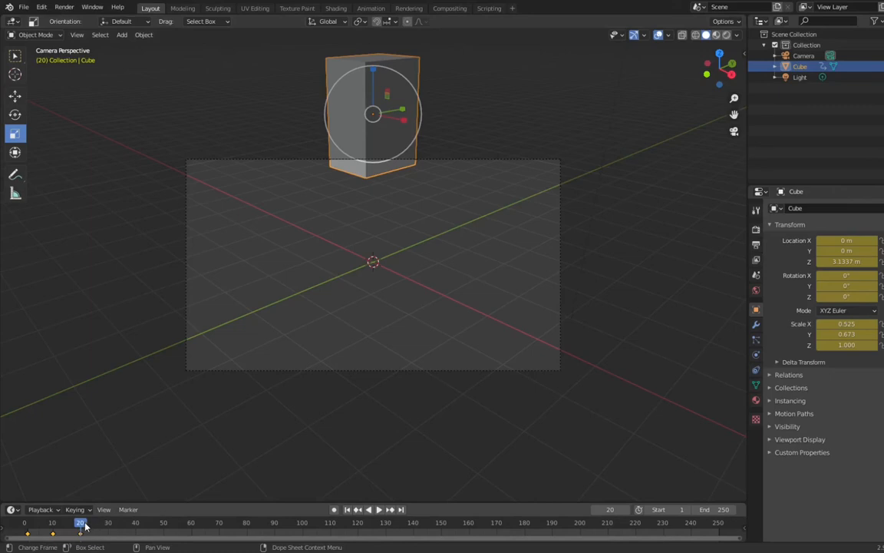
# At frame 30, lower the cube to about 1.45 m on Z and key its Available channels.
pyautogui.press('space')
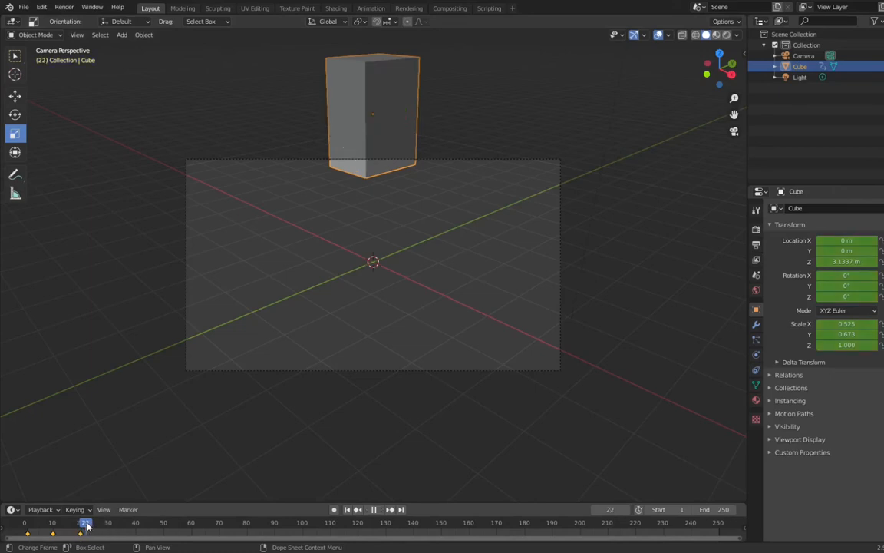
pyautogui.moveTo(92, 525); pyautogui.dragTo(108, 524)
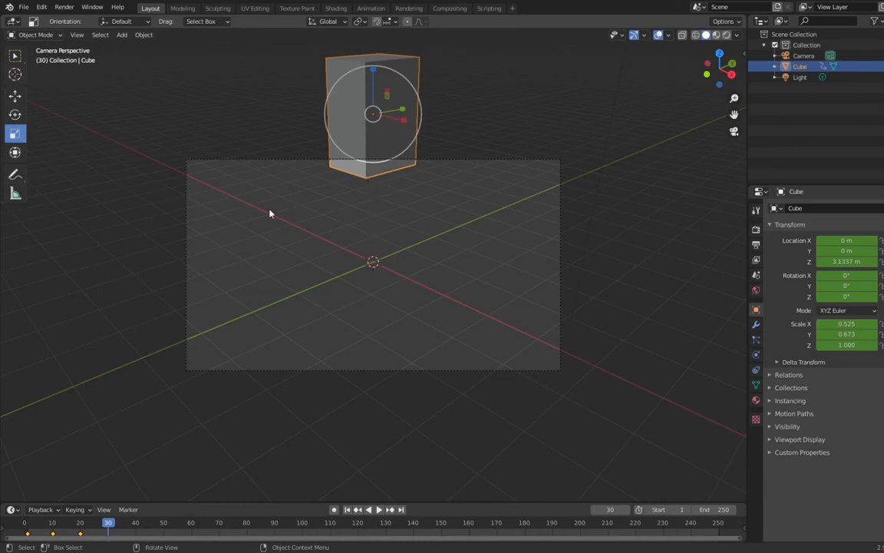
pyautogui.click(15, 96)
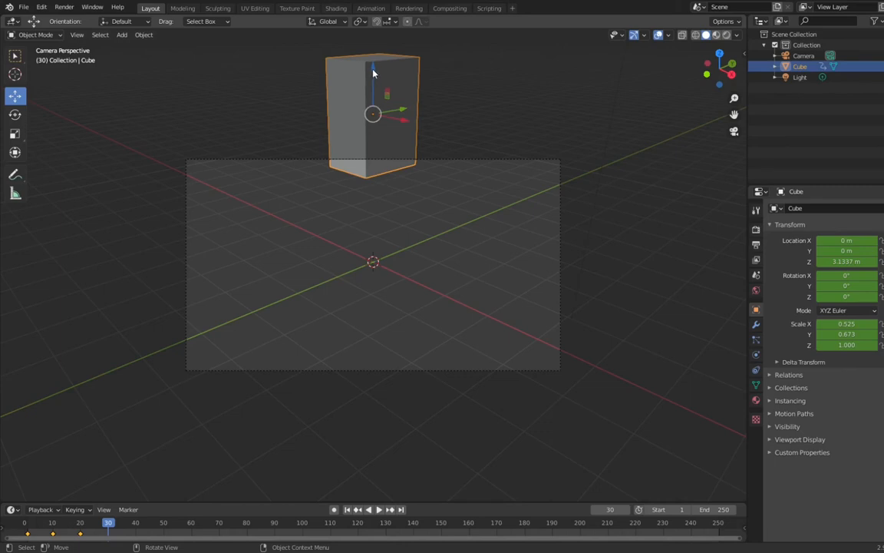
pyautogui.moveTo(373, 73); pyautogui.dragTo(377, 151)
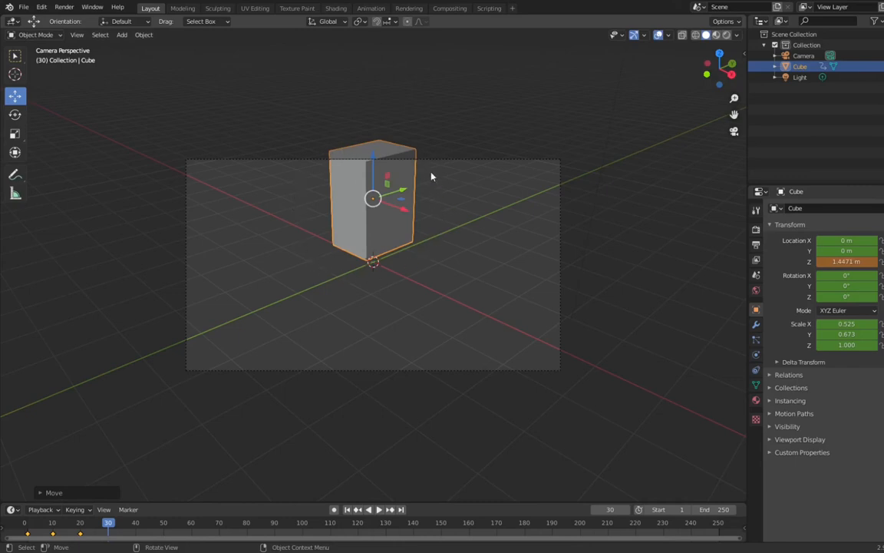
pyautogui.rightClick(374, 243)
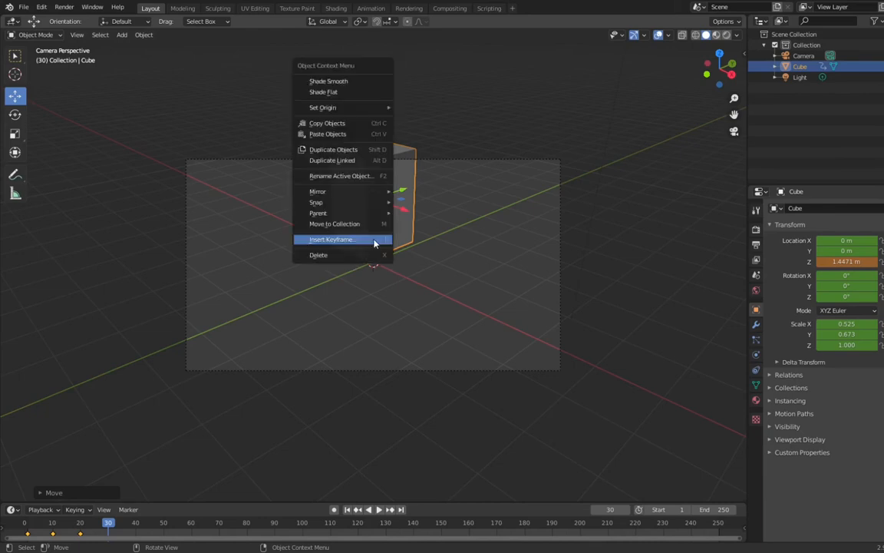
pyautogui.click(335, 241)
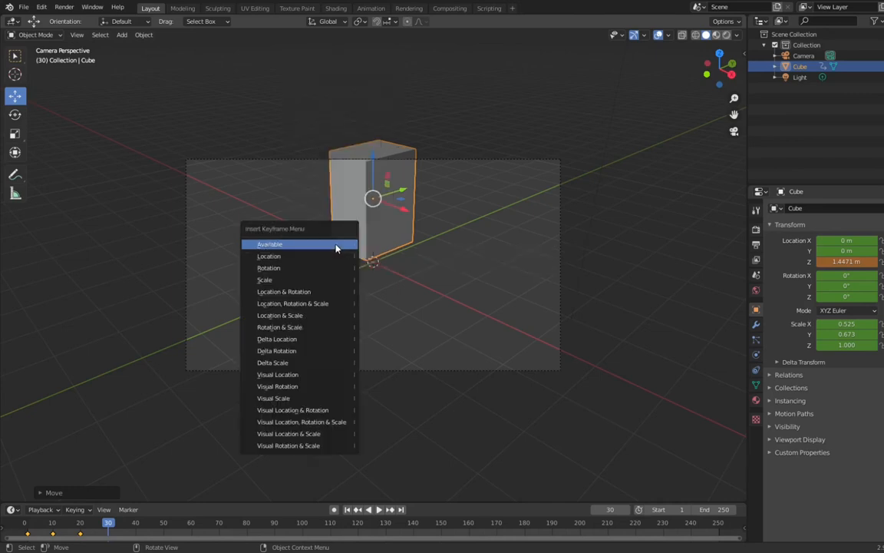
pyautogui.click(272, 247)
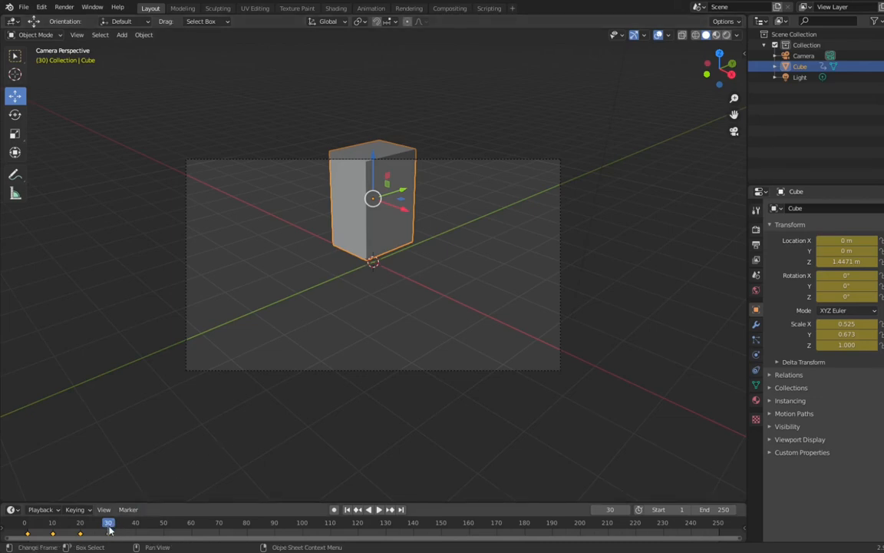
# Set the cube's Z location to 0 m at frame 40.
pyautogui.press('i')
pyautogui.press('space')
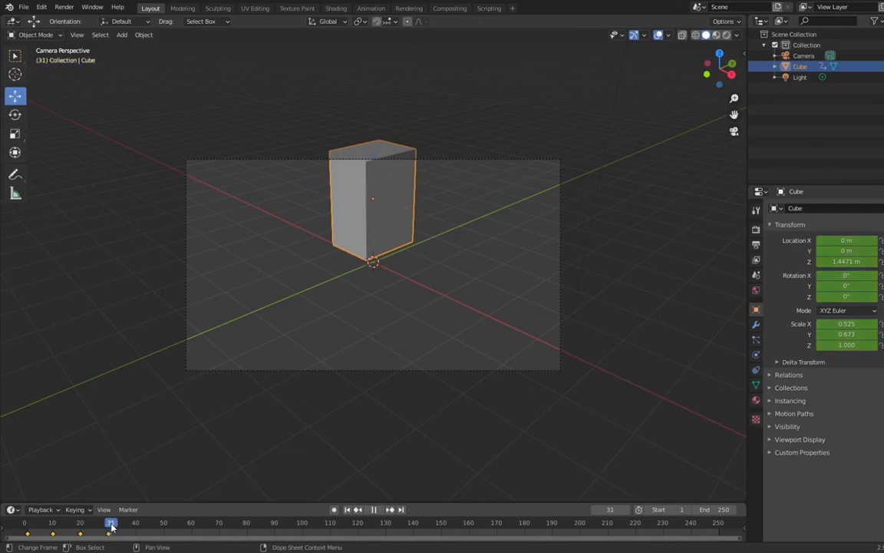
pyautogui.moveTo(112, 525); pyautogui.dragTo(136, 528)
pyautogui.press('space')
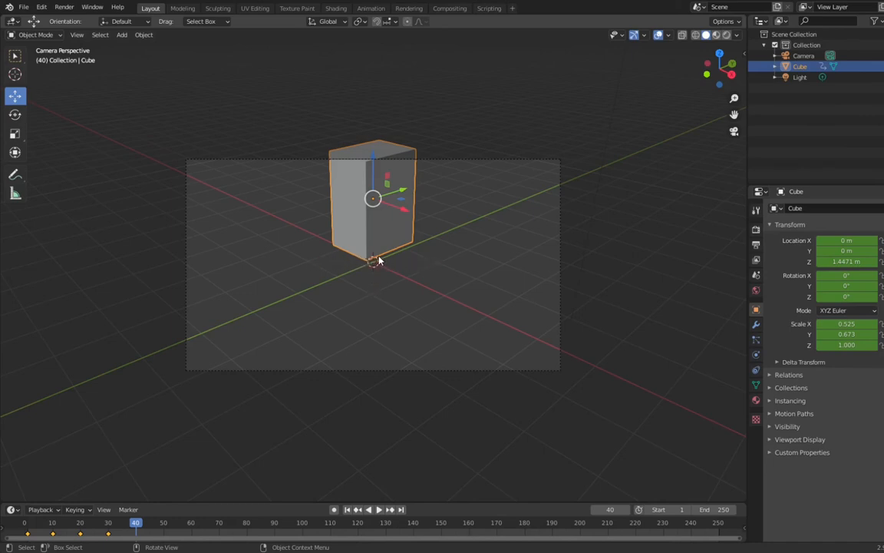
pyautogui.click(15, 57)
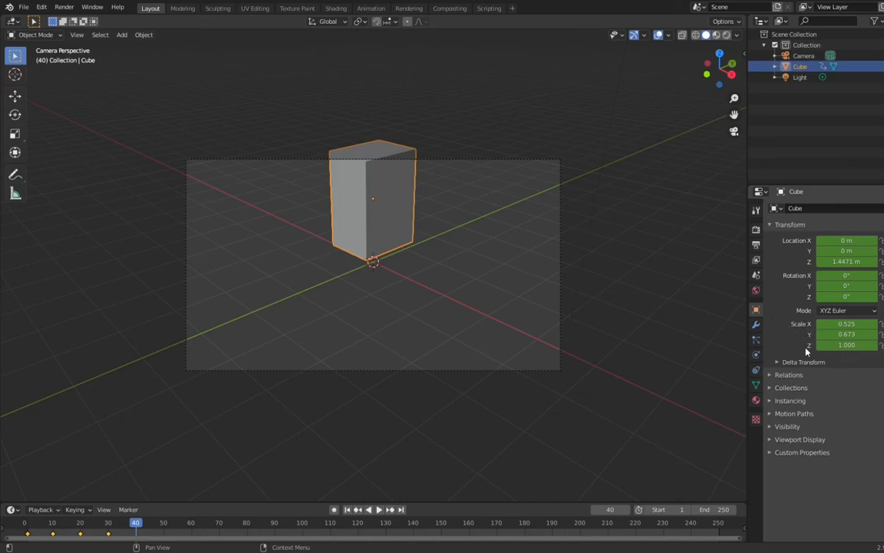
pyautogui.click(847, 262)
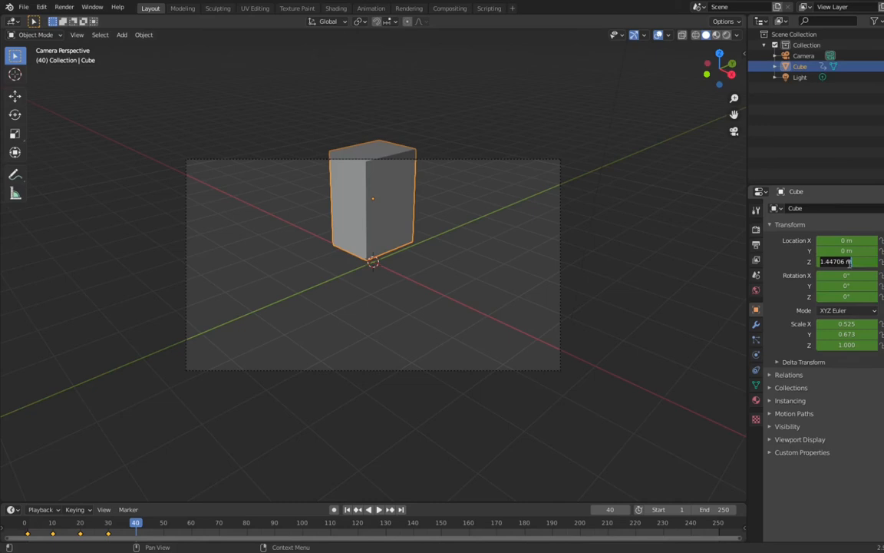
pyautogui.write('0')
pyautogui.press('Return')
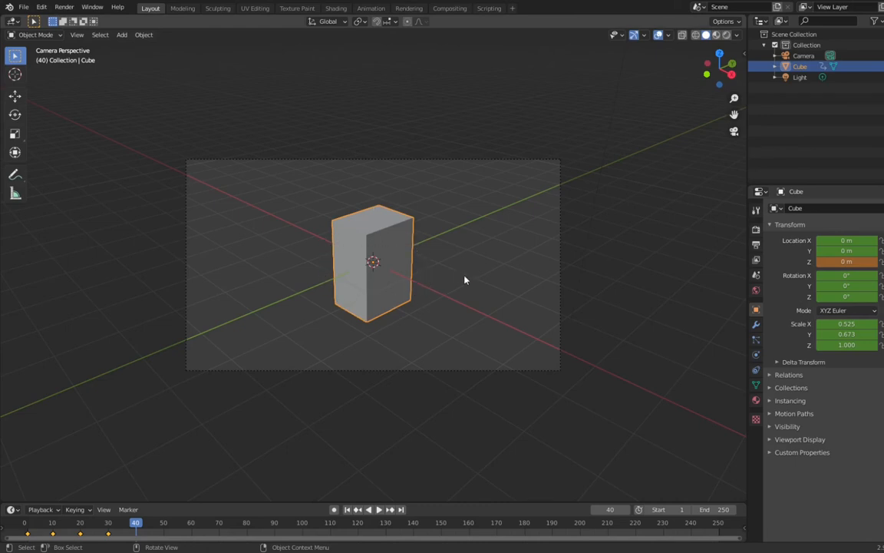
# Set the cube's X scale to 0 at frame 40.
pyautogui.click(847, 324)
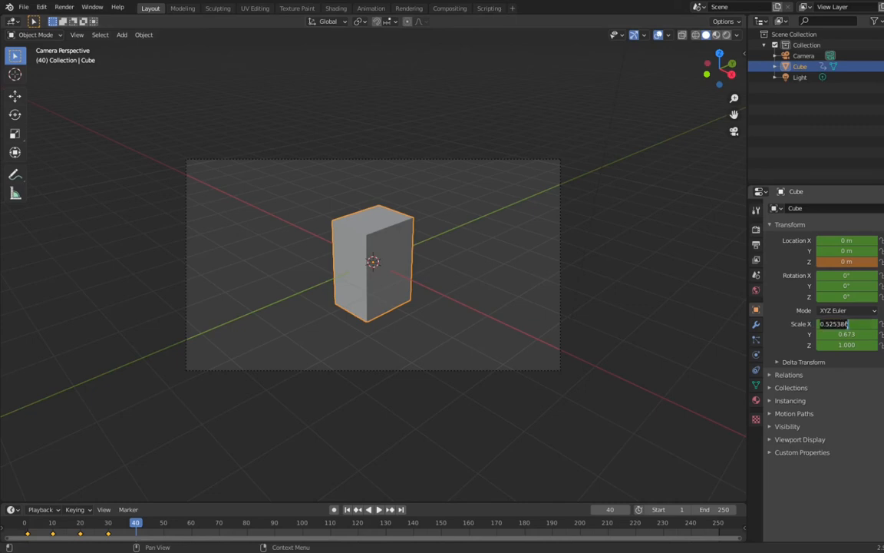
pyautogui.write('0')
pyautogui.press('Return')
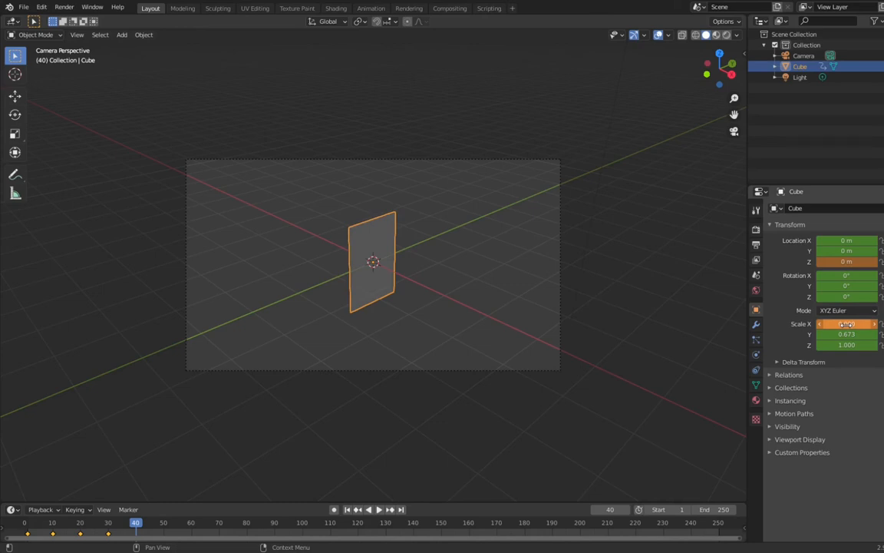
# At frame 40, set the cube's X and Y scale to 1 and key its Available channels.
pyautogui.click(848, 324)
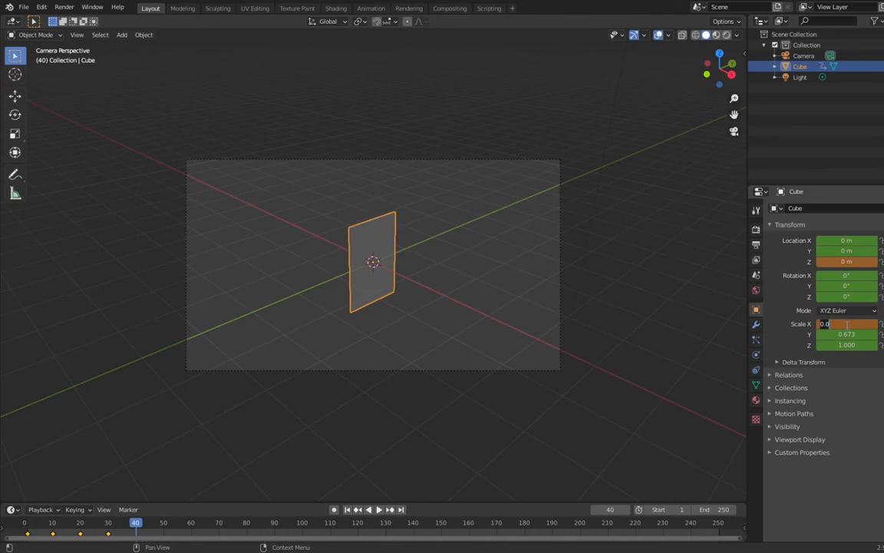
pyautogui.write('1')
pyautogui.press('Return')
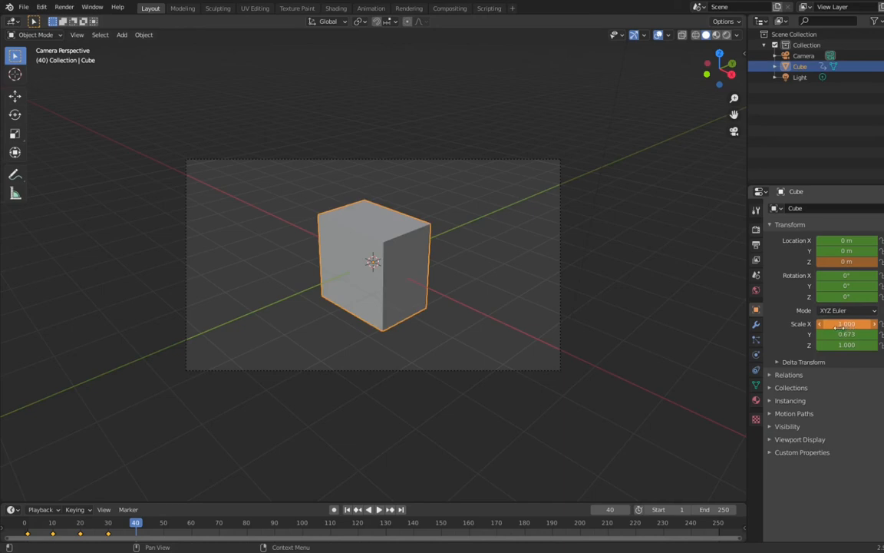
pyautogui.click(847, 334)
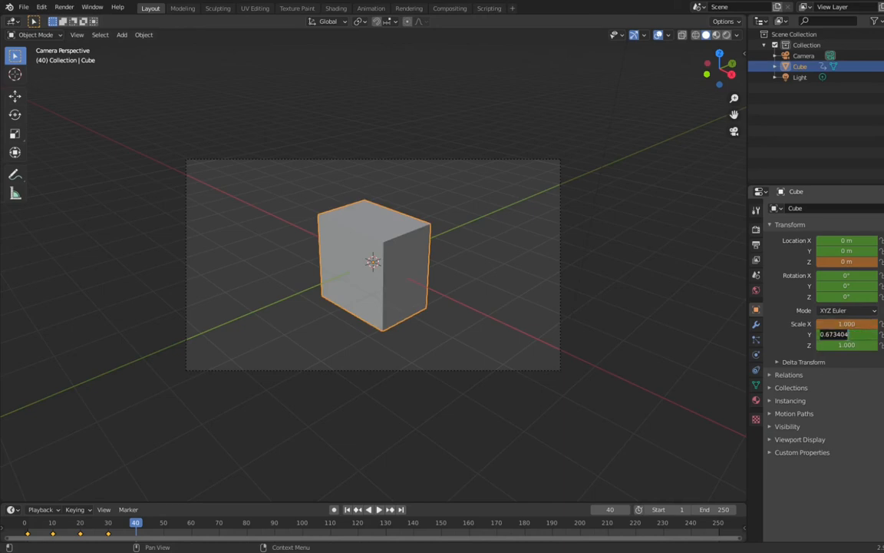
pyautogui.write('1')
pyautogui.press('Return')
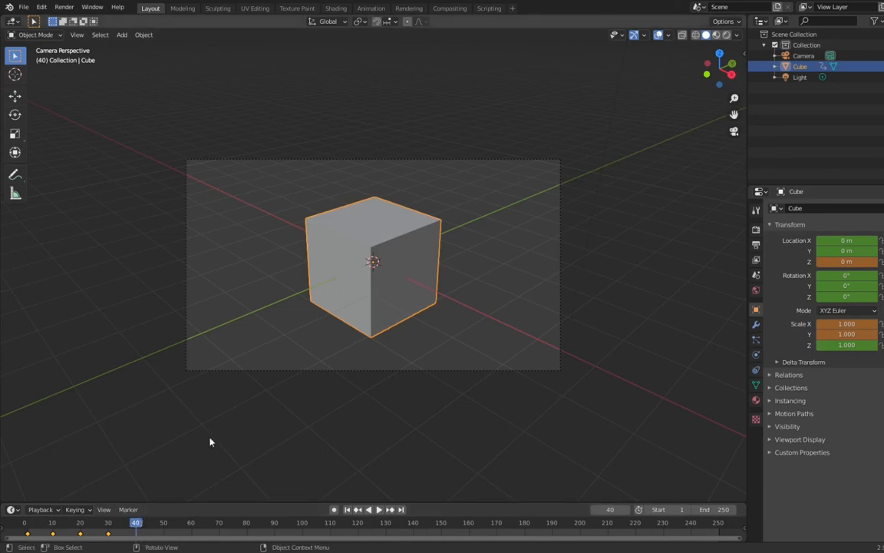
pyautogui.rightClick(377, 274)
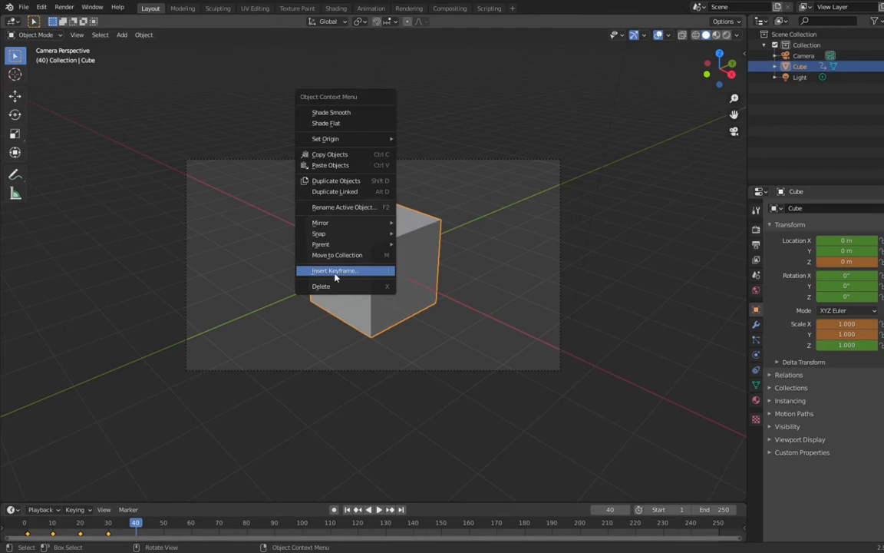
pyautogui.click(341, 277)
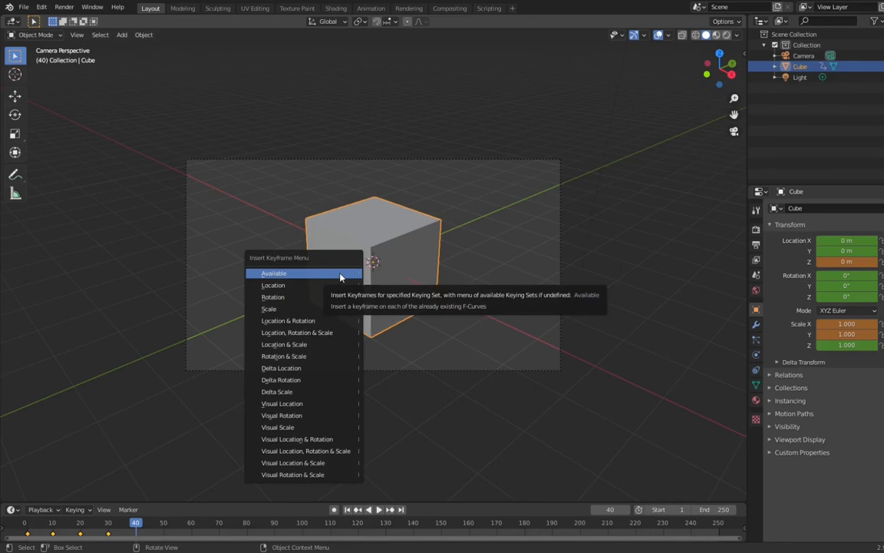
pyautogui.click(274, 275)
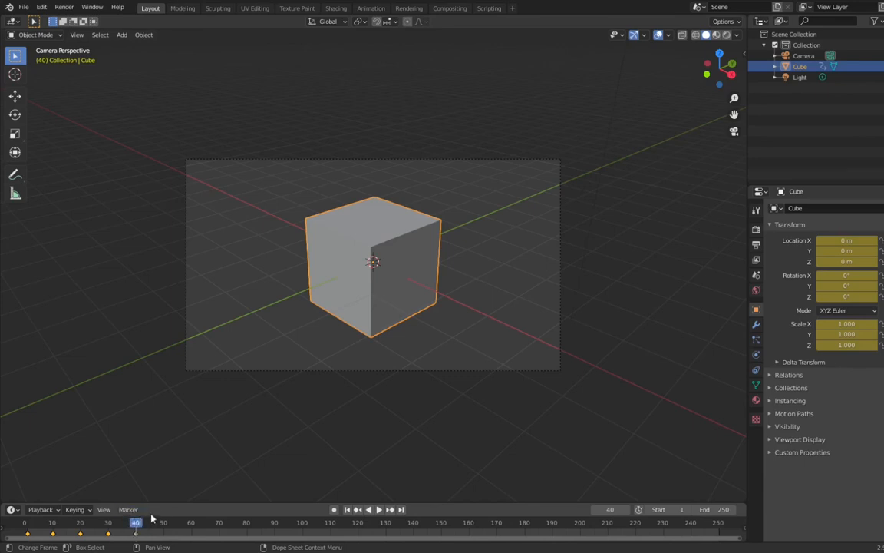
# Set the end frame of the animation range to 40.
pyautogui.click(723, 510)
pyautogui.write('40')
pyautogui.press('Return')
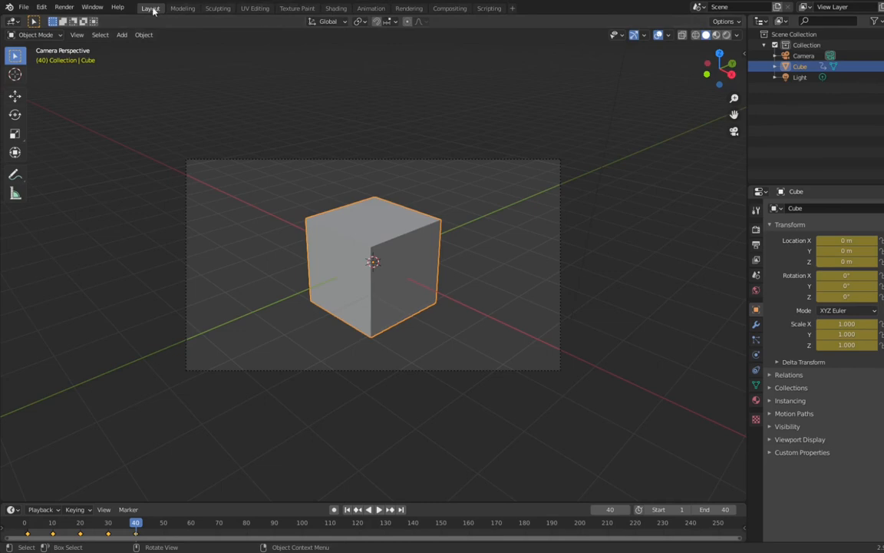
# Switch to the Animation workspace and compare the keyframes of the camera, light and cube, finishing with the cube selected.
pyautogui.click(375, 9)
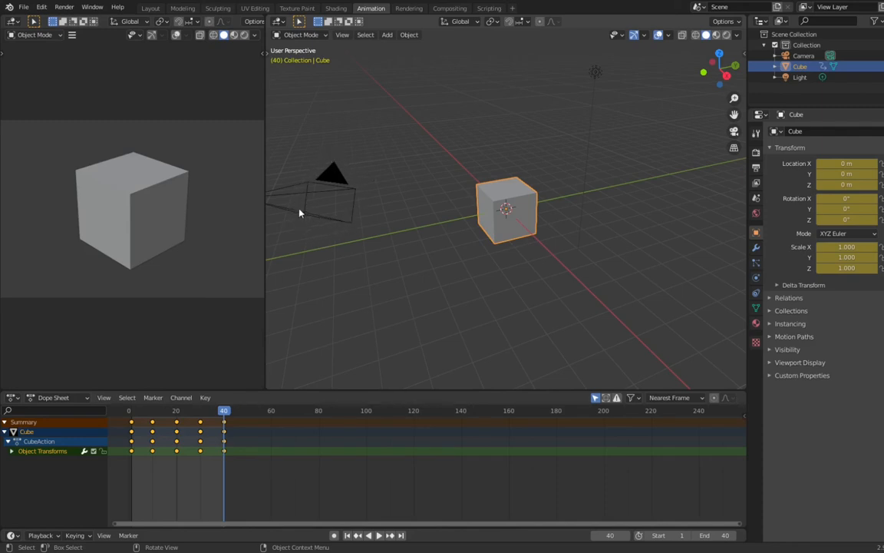
pyautogui.click(340, 201)
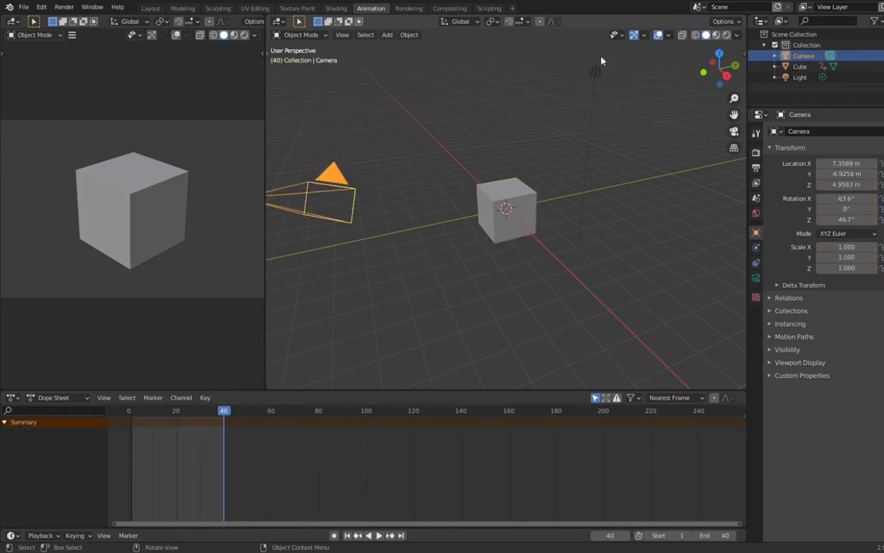
pyautogui.click(591, 89)
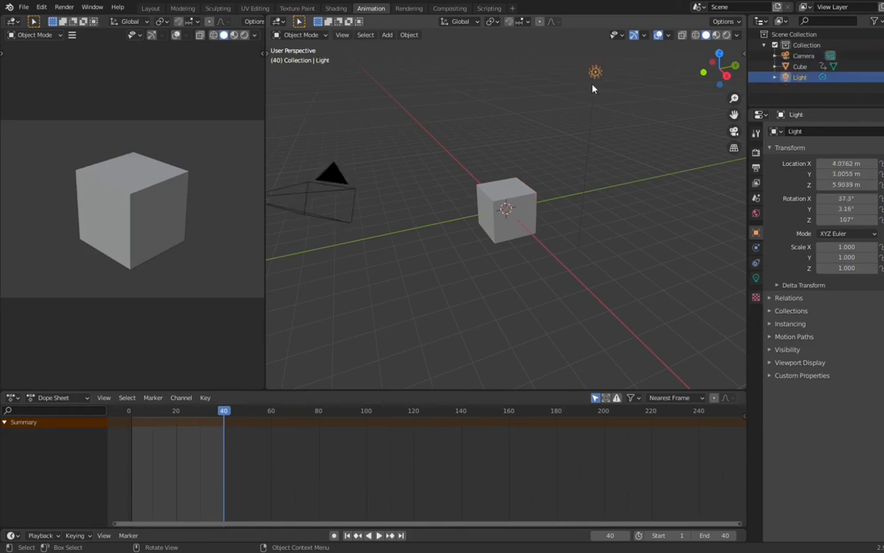
pyautogui.click(520, 214)
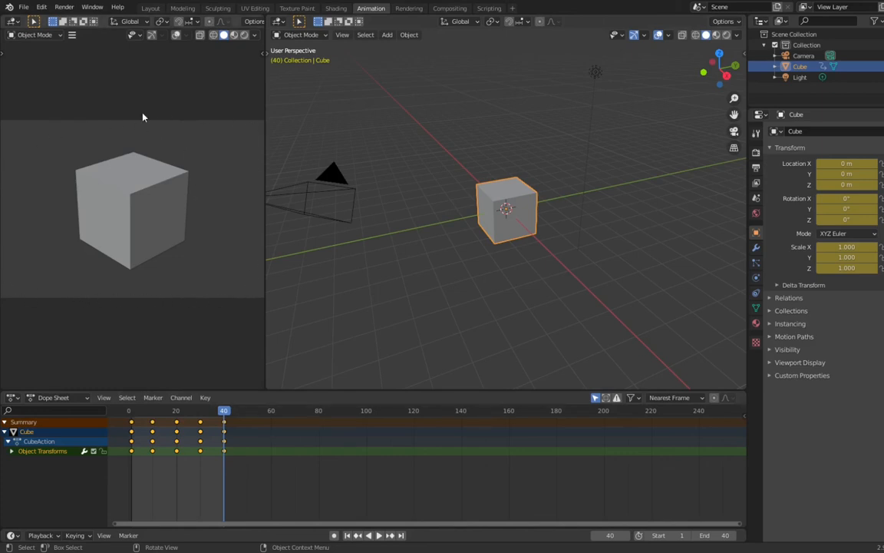
pyautogui.click(334, 200)
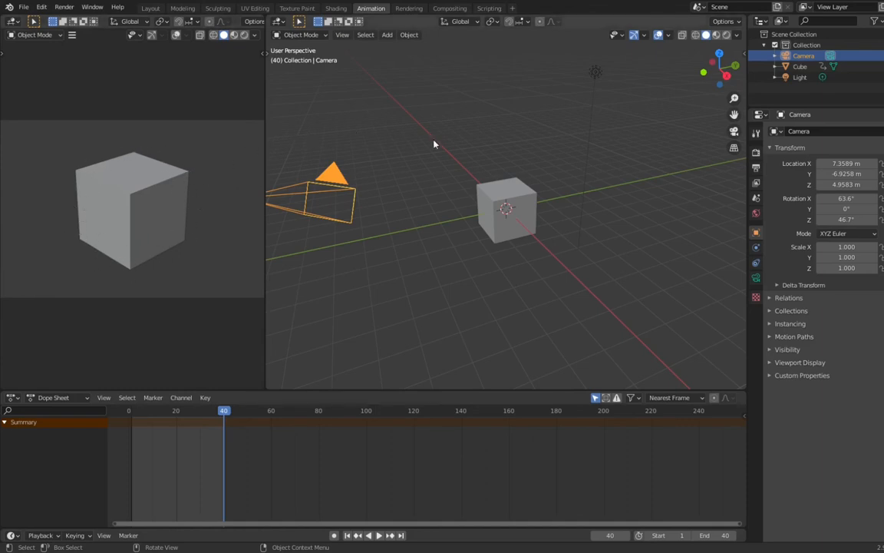
pyautogui.click(503, 204)
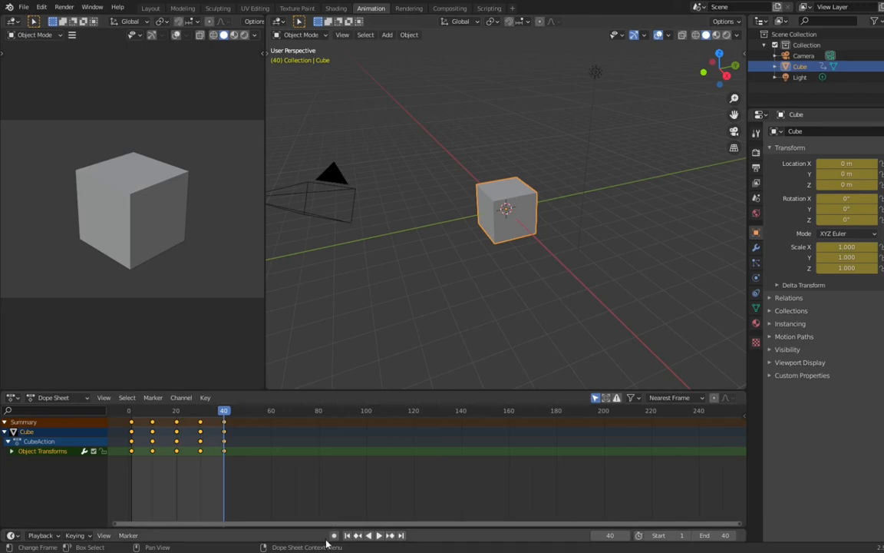
# Play the cube animation, rewind to frame 1, play it through again and stop playback.
pyautogui.click(380, 537)
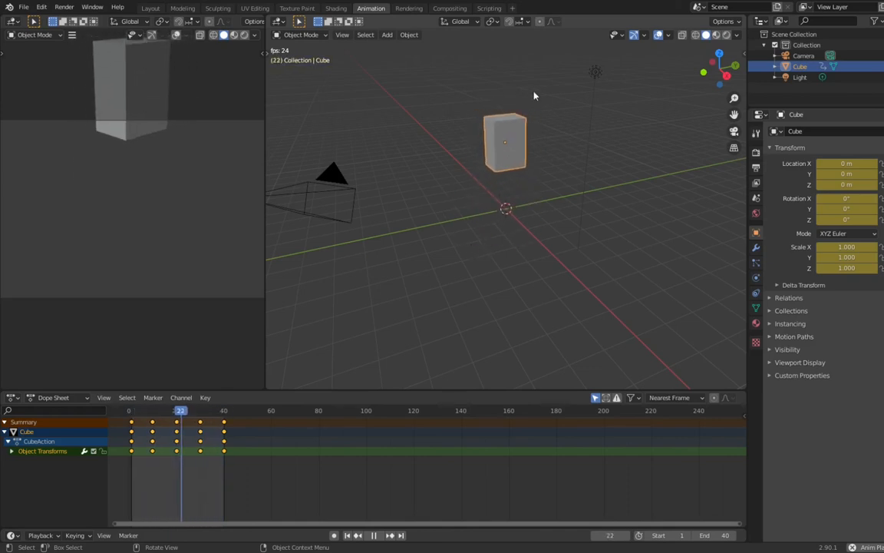
pyautogui.click(374, 536)
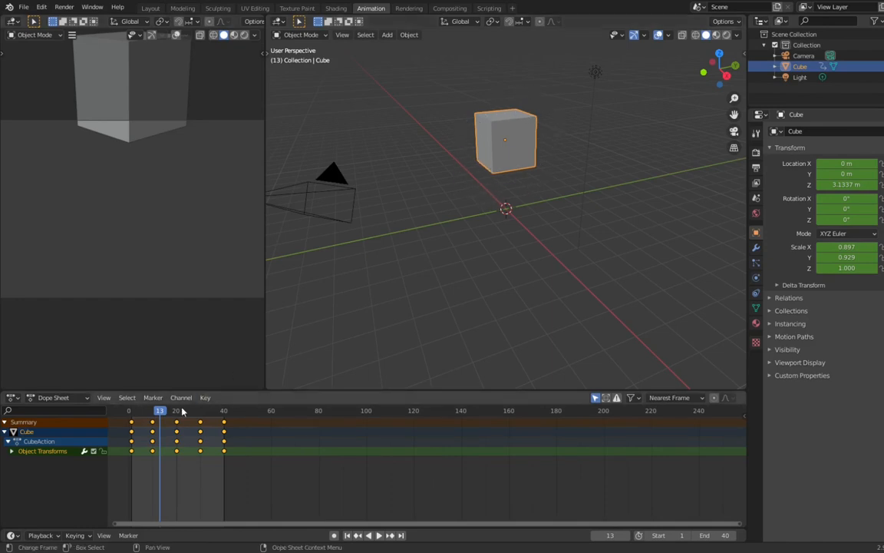
pyautogui.press('space')
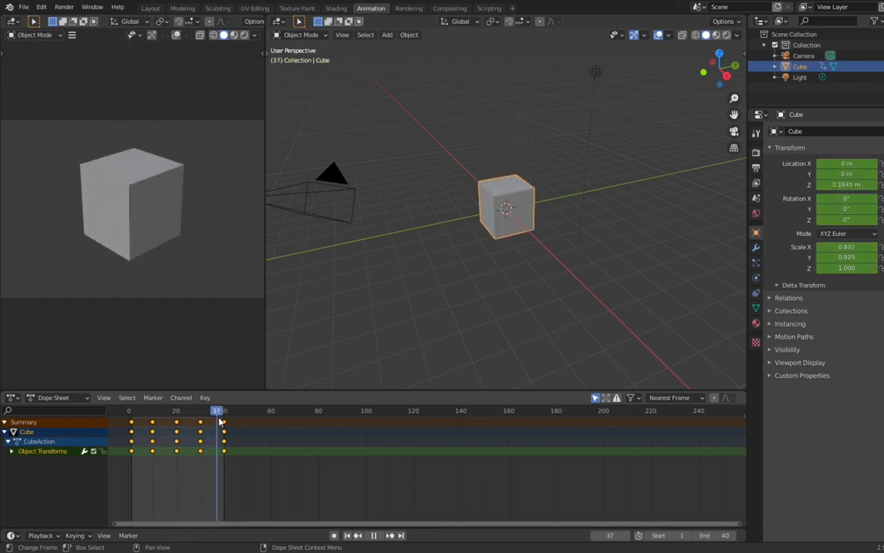
pyautogui.moveTo(219, 421); pyautogui.dragTo(131, 421)
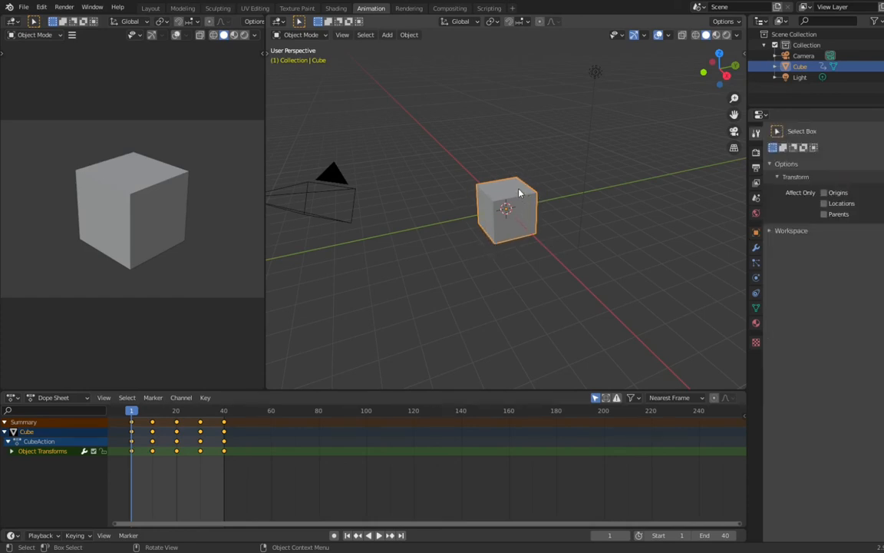
pyautogui.click(380, 535)
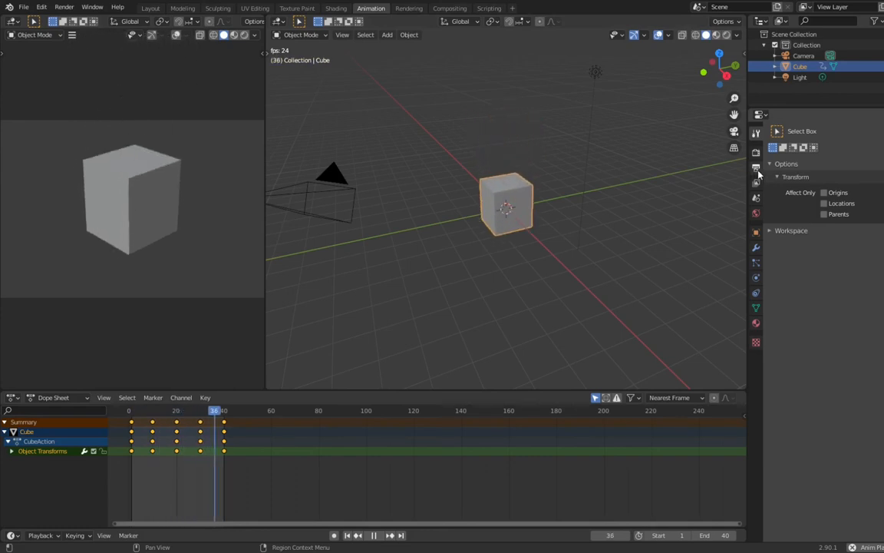
pyautogui.click(374, 535)
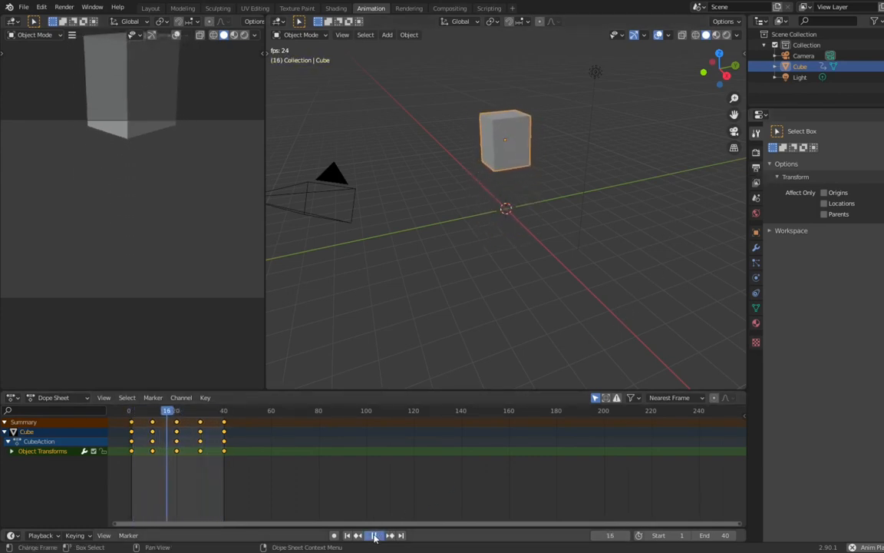
# Set the render output's file format to FFmpeg video and review its encoding settings.
pyautogui.click(756, 169)
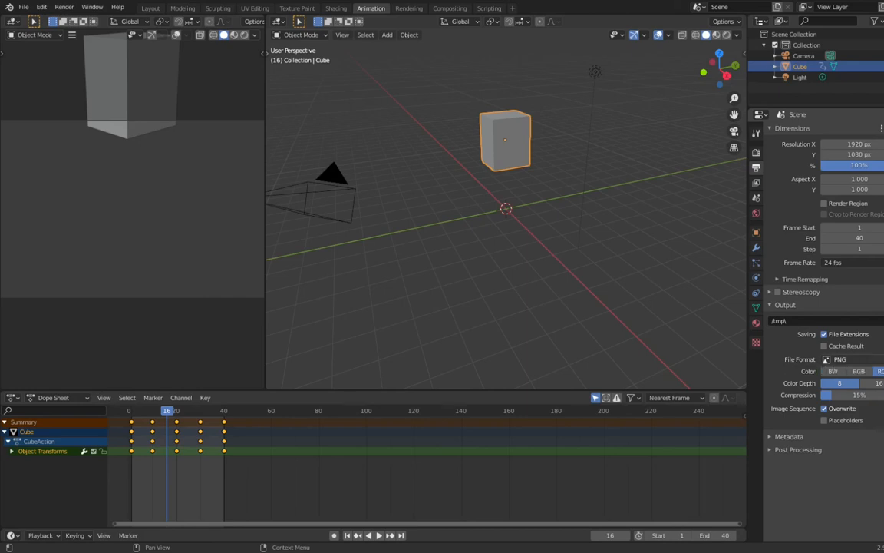
pyautogui.click(840, 360)
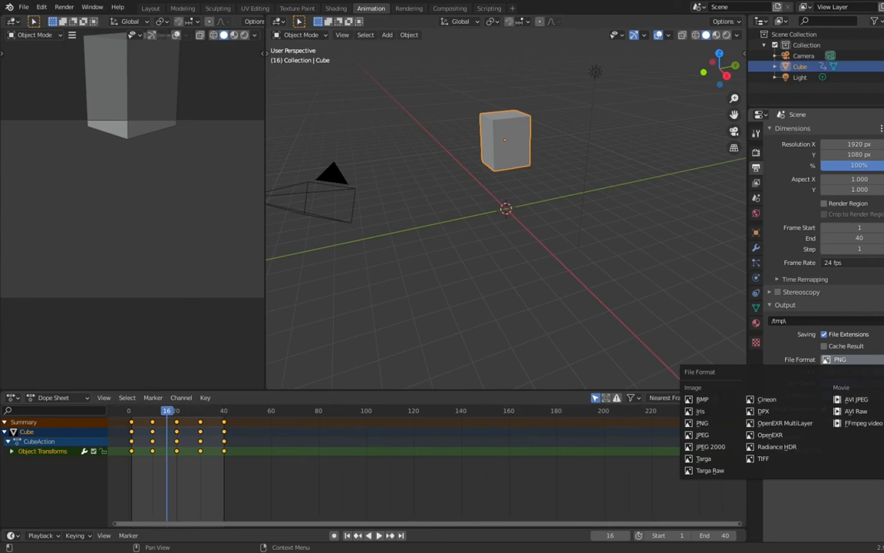
pyautogui.click(863, 426)
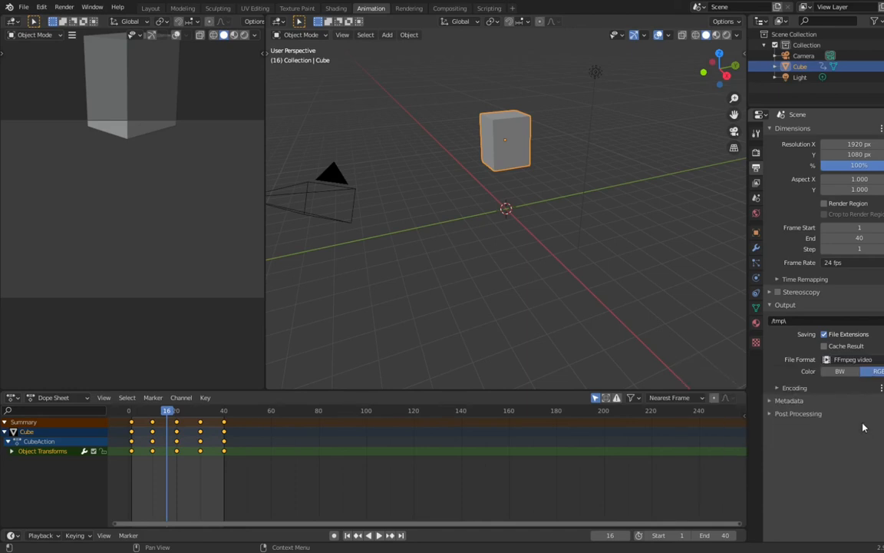
pyautogui.click(781, 388)
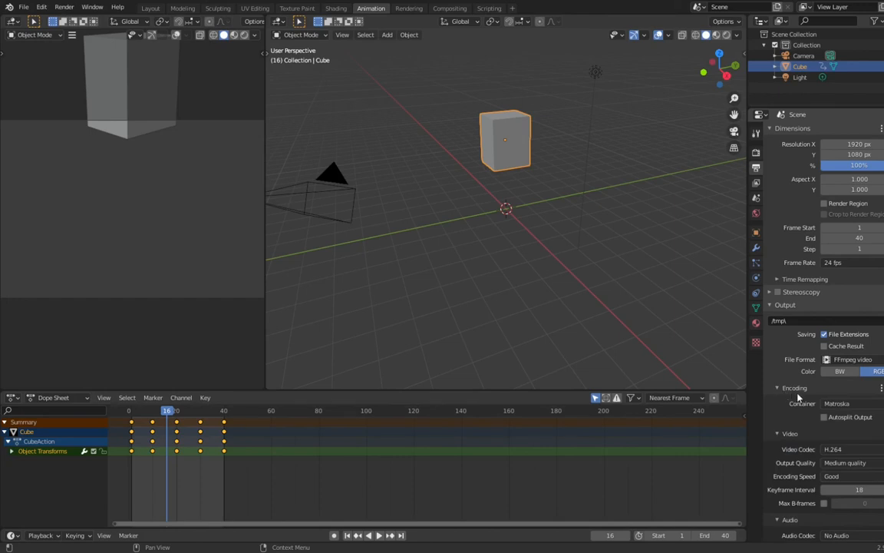
pyautogui.scroll(-1, 799, 397)
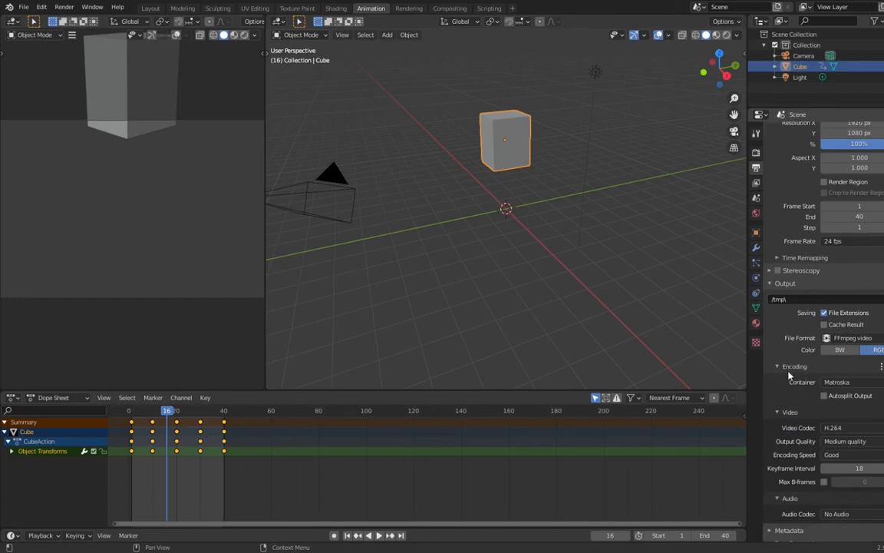
pyautogui.scroll(-1, 782, 373)
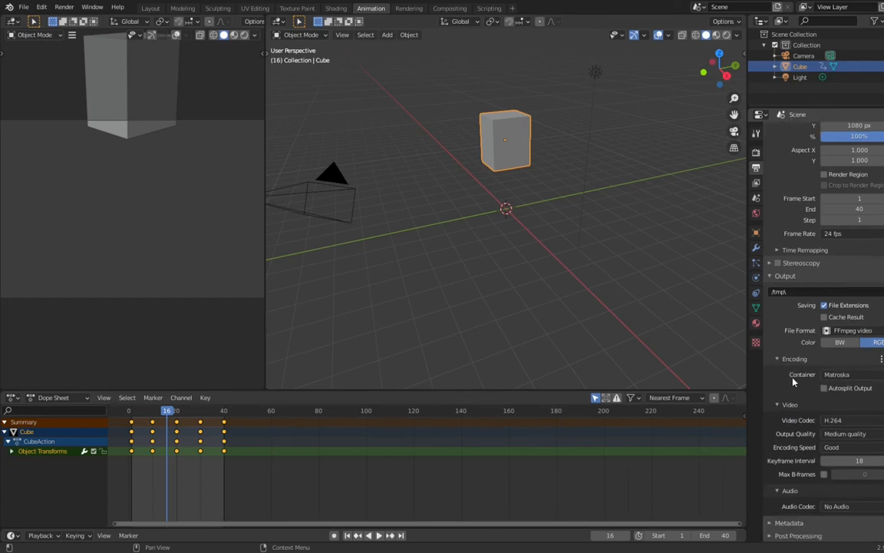
pyautogui.click(782, 360)
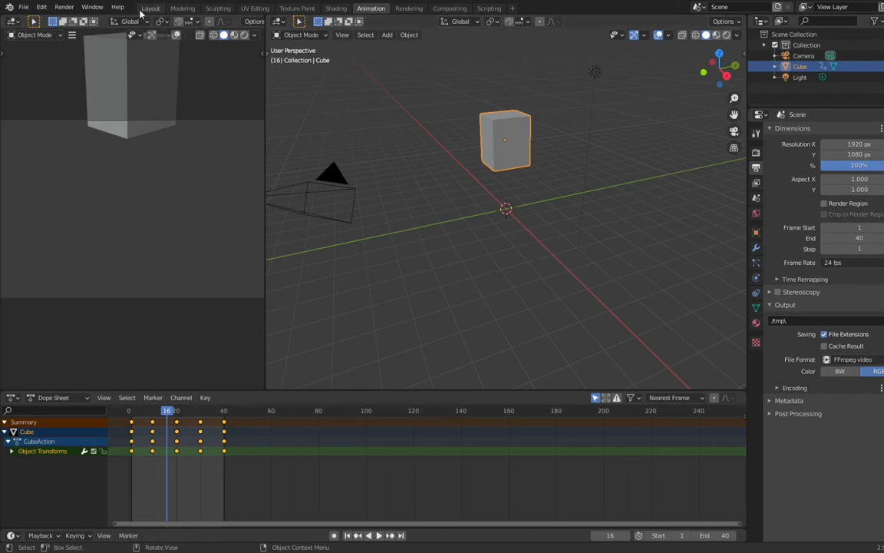
# Start rendering the full animation.
pyautogui.click(68, 9)
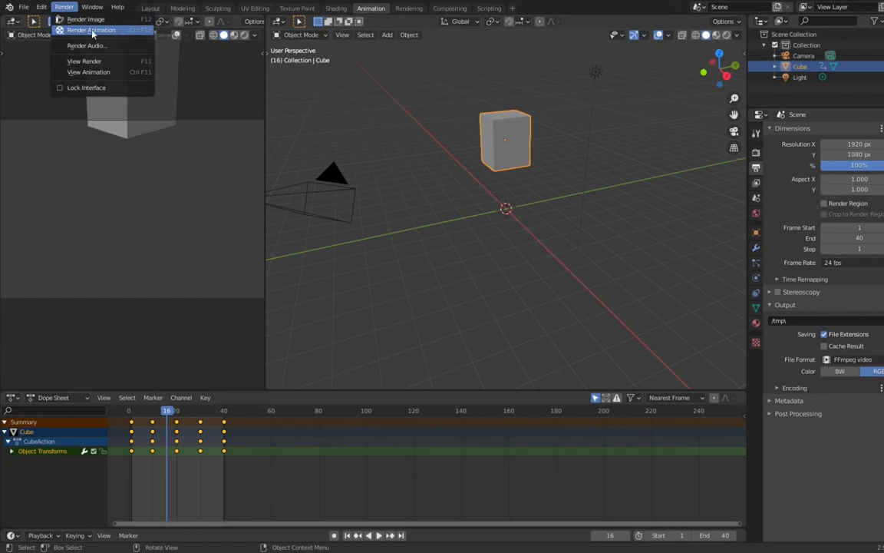
pyautogui.click(92, 31)
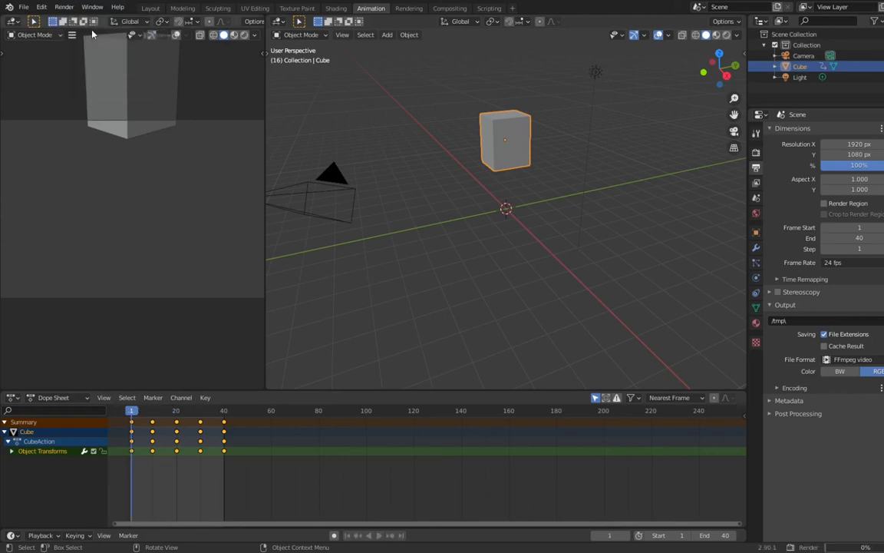